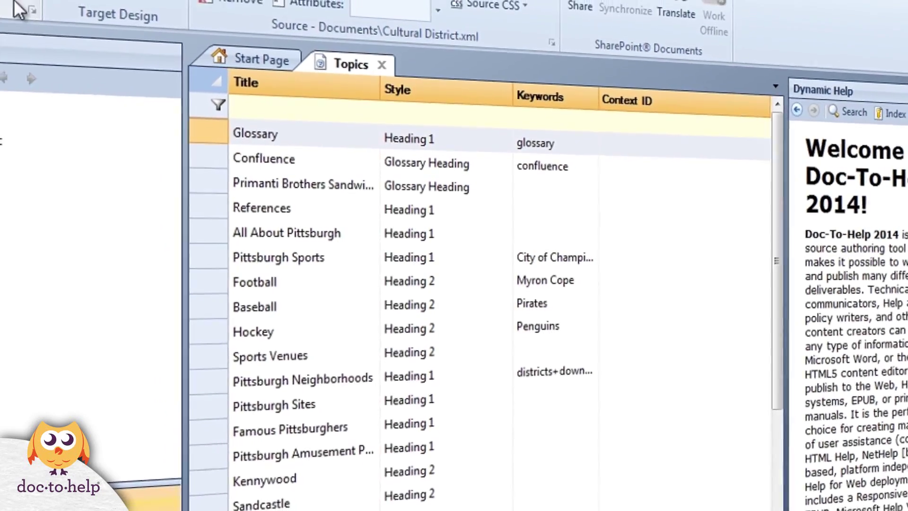
Look at Help Targets and the Topics list, return to the Start Page, and step through the wizard
click(31, 9)
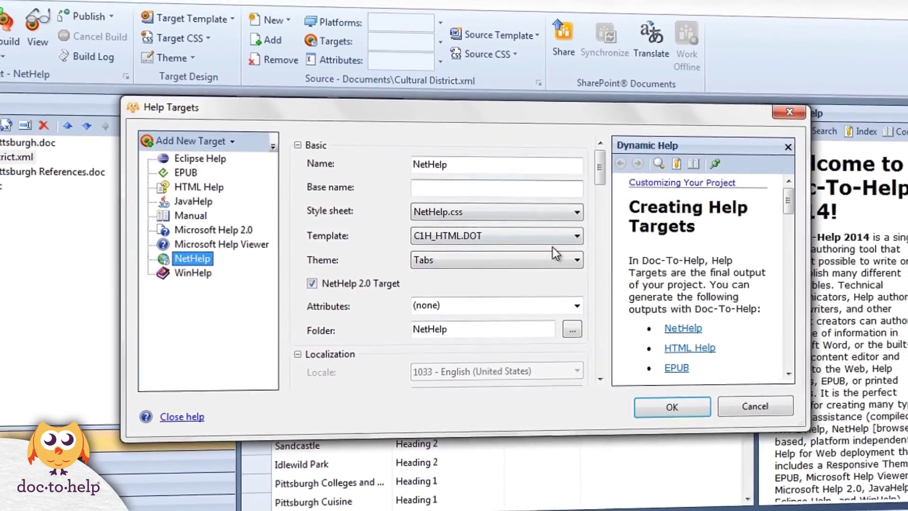
click(748, 406)
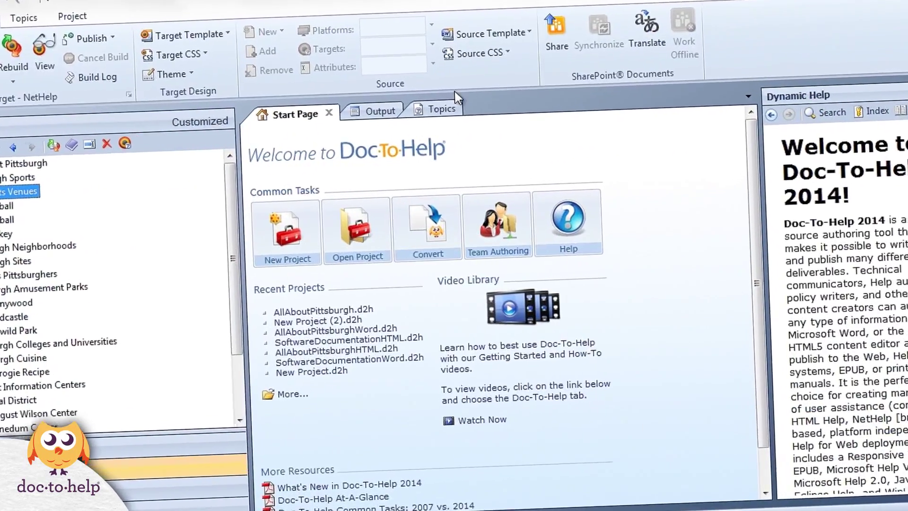
click(439, 109)
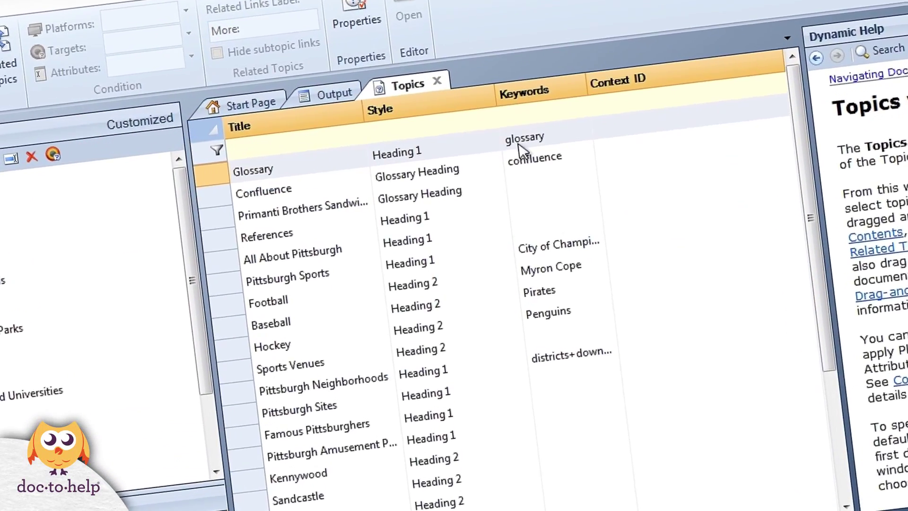
click(250, 103)
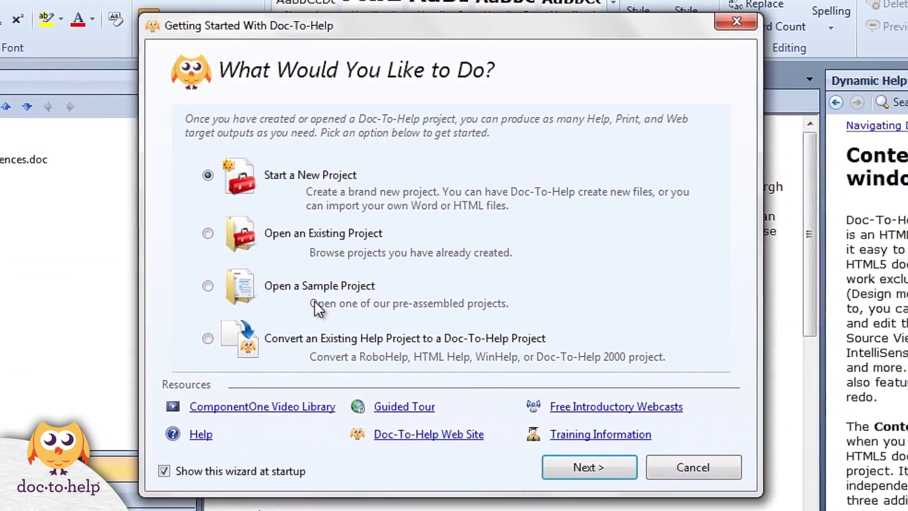
click(586, 467)
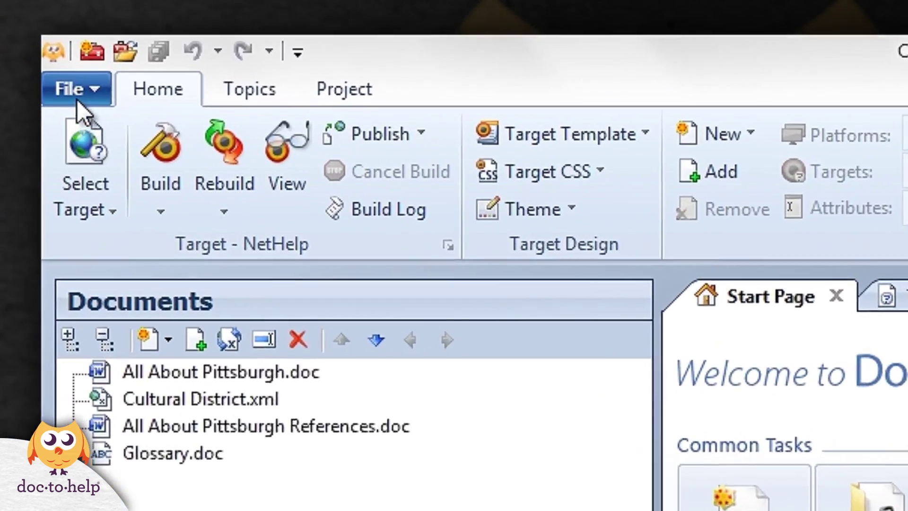
Look through the File menu and the Topics, Project and Home ribbon tabs
click(17, 38)
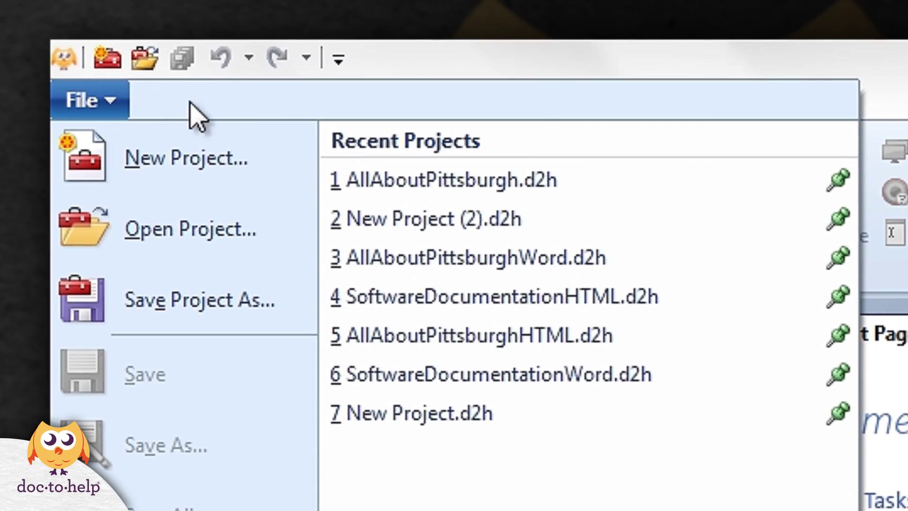
key(Escape)
click(294, 101)
click(390, 105)
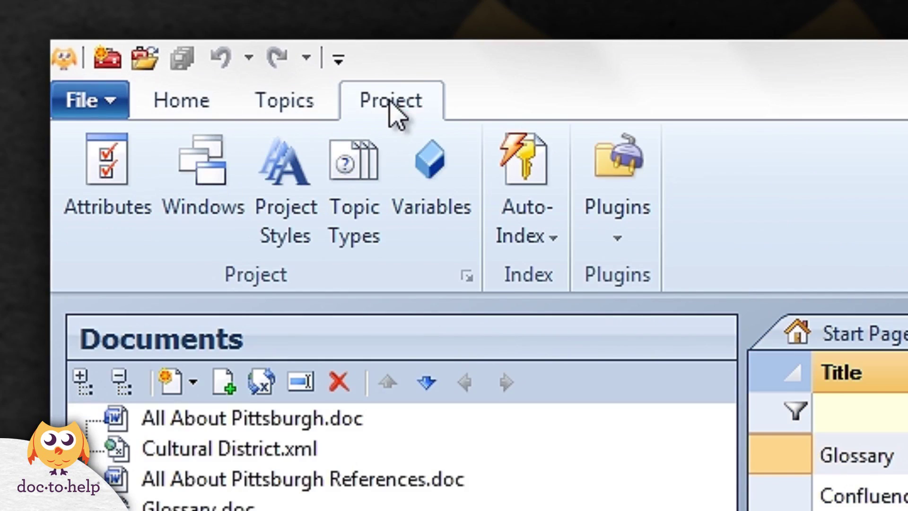
click(179, 102)
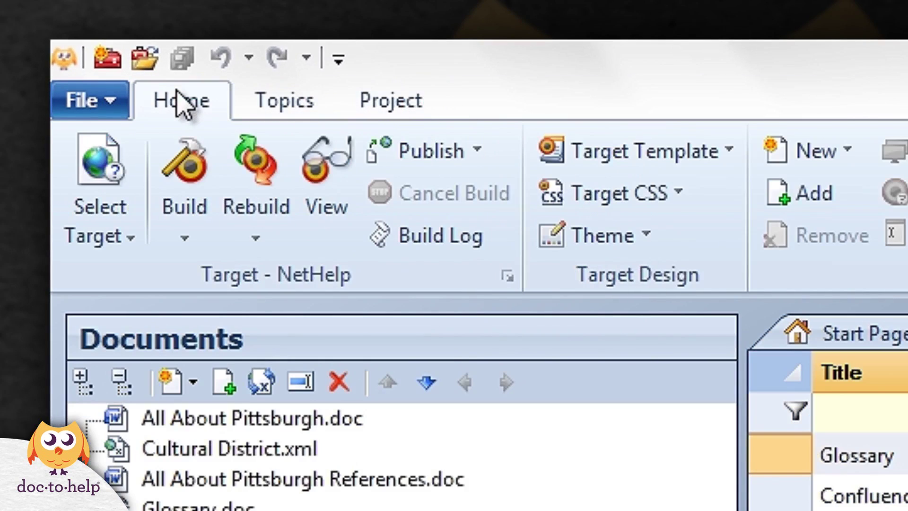
Open Cultural District.xml, then bring up the NetHelp Help Targets settings from the Home ribbon
double_click(265, 451)
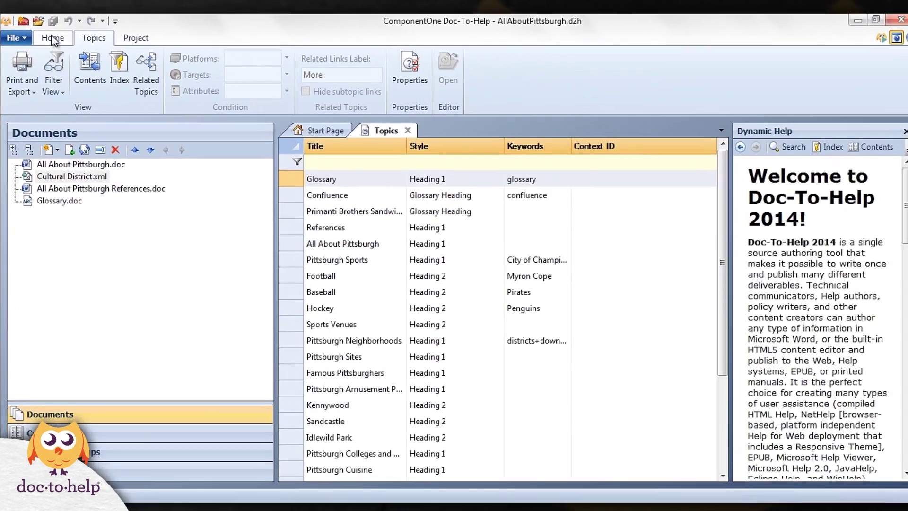
click(52, 39)
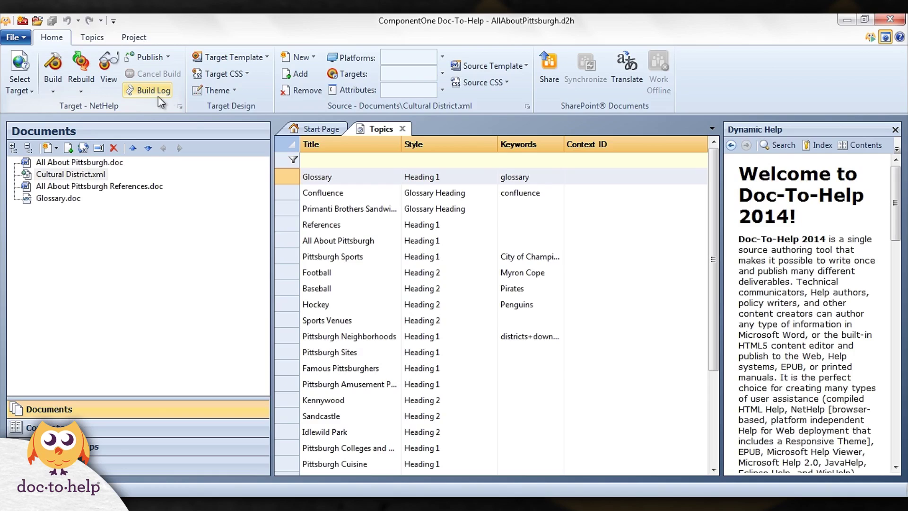
click(180, 107)
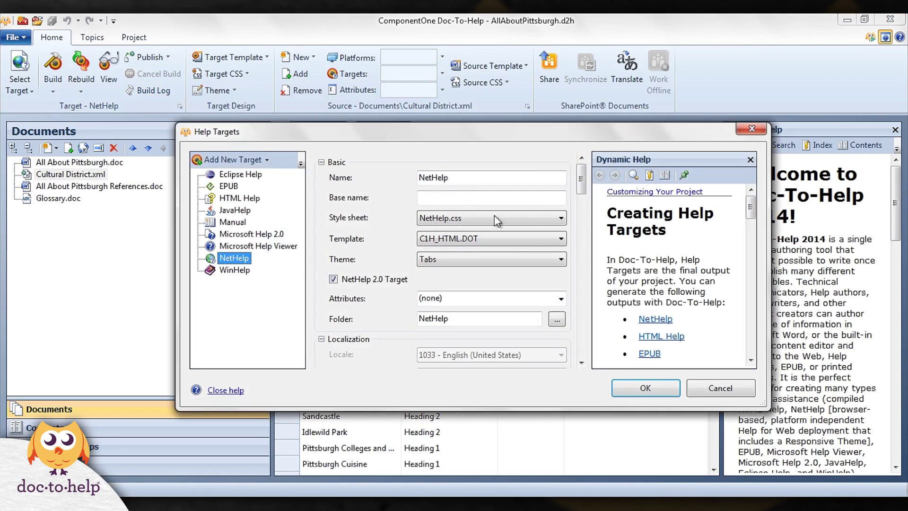
click(718, 389)
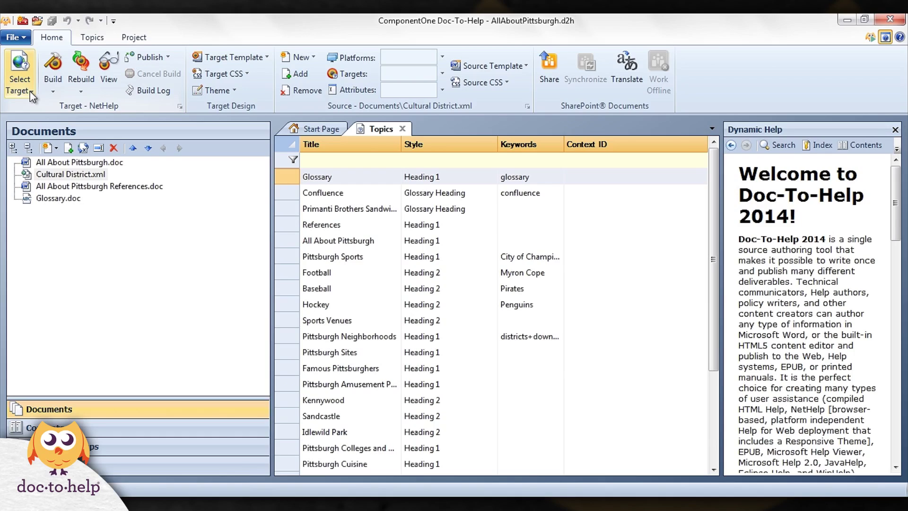
click(30, 92)
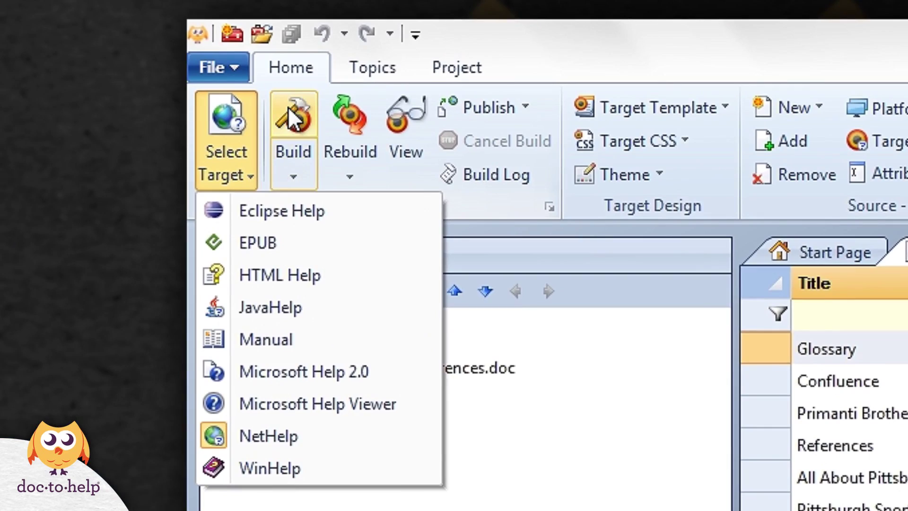
Build the chosen help target, adding an Output tab, and start the Document Import Wizard
click(290, 116)
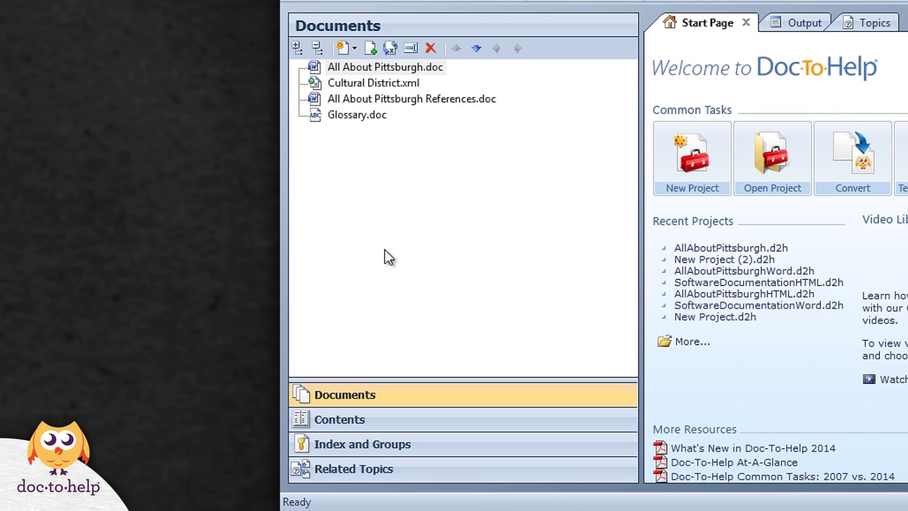
click(373, 48)
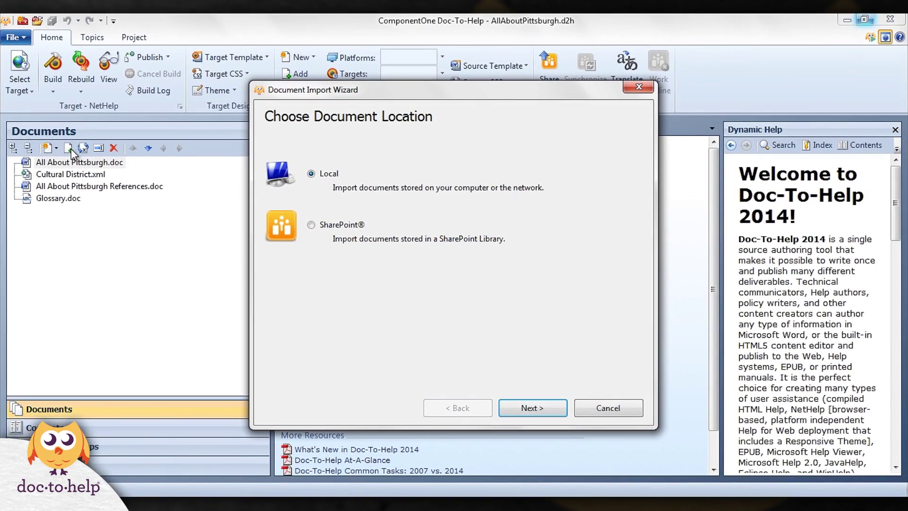
click(639, 87)
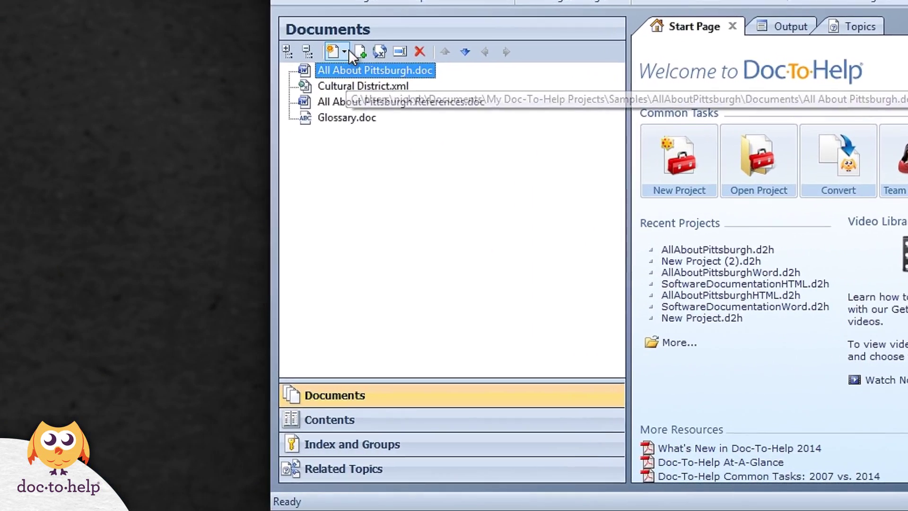
click(230, 90)
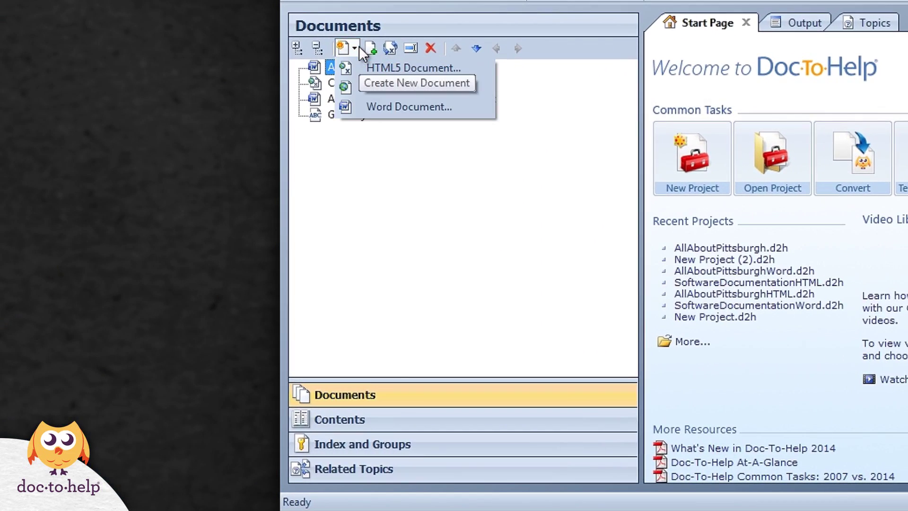
click(365, 160)
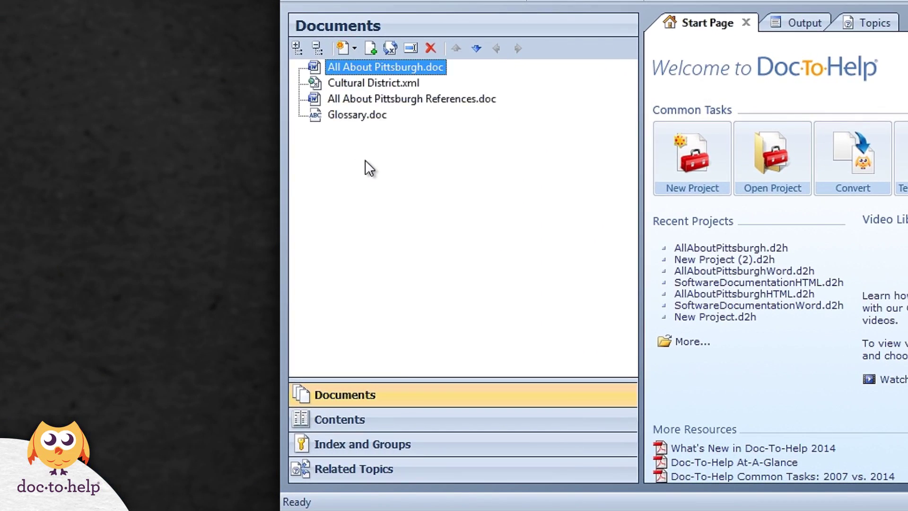
click(373, 85)
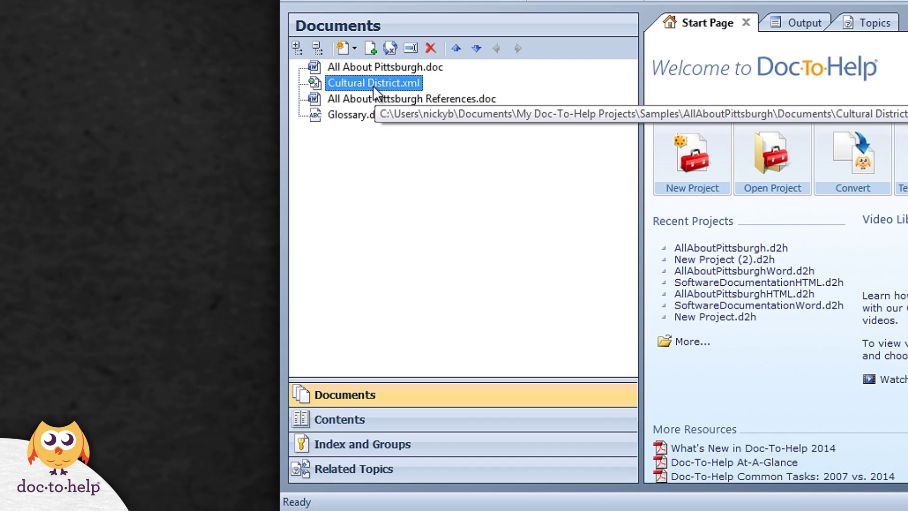
click(457, 48)
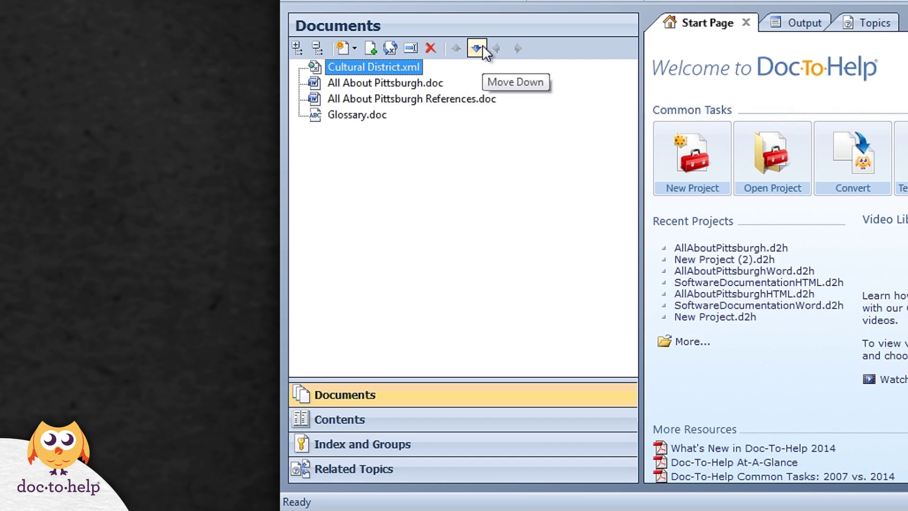
click(476, 48)
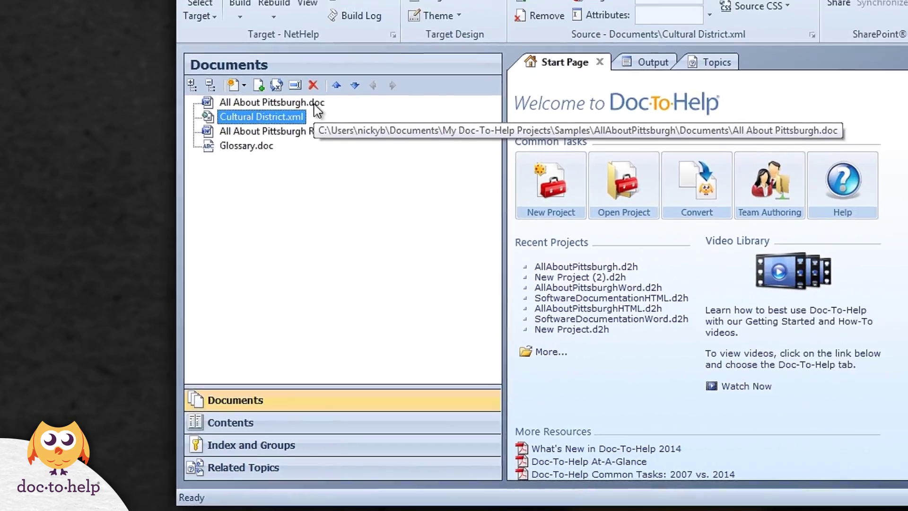
click(428, 67)
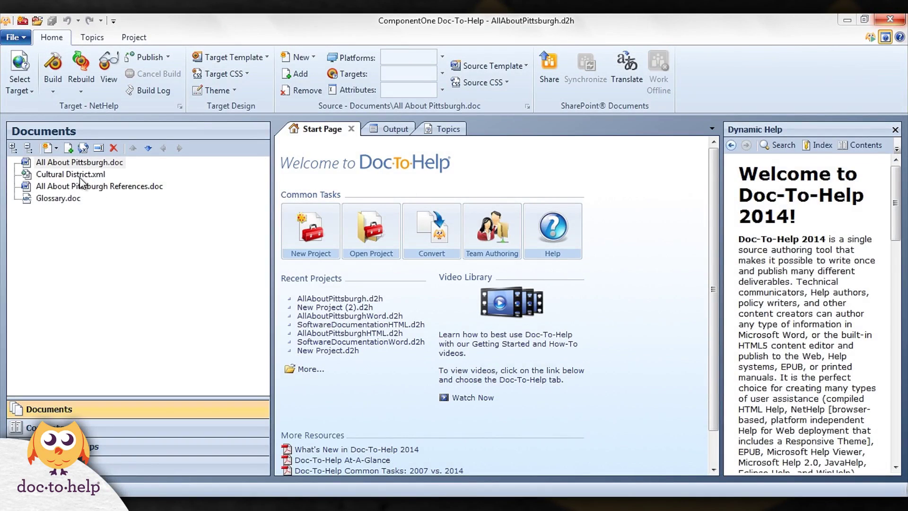
double_click(79, 176)
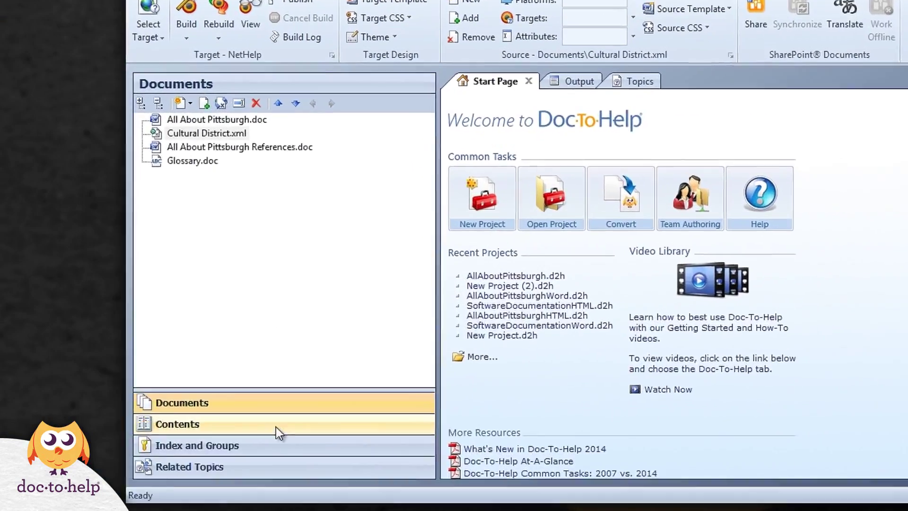
Move Sports Venues to the top of Pittsburgh Sports and add Famous Pittsburghers under it
click(130, 428)
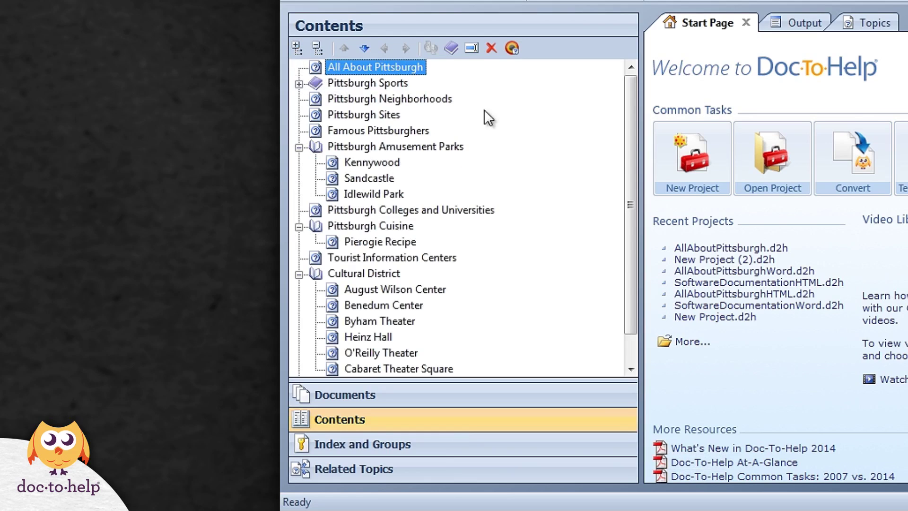
click(299, 84)
click(377, 146)
click(344, 48)
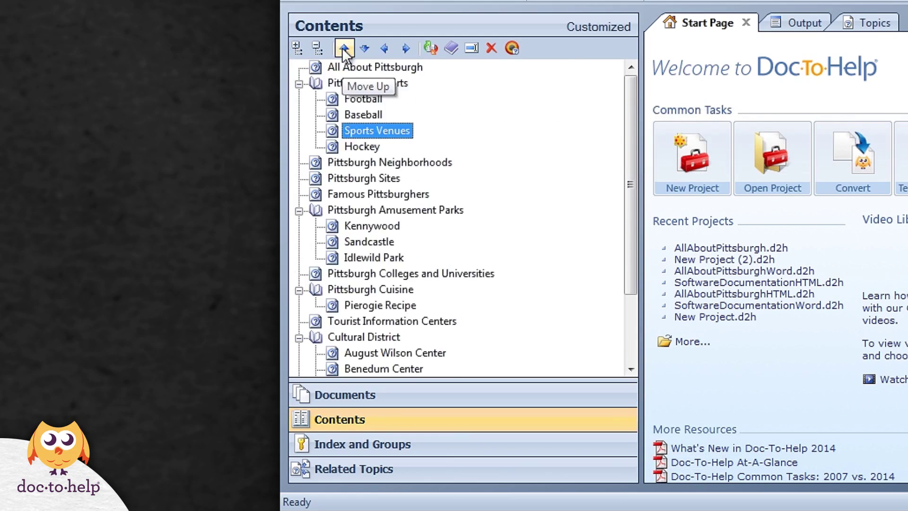
click(344, 48)
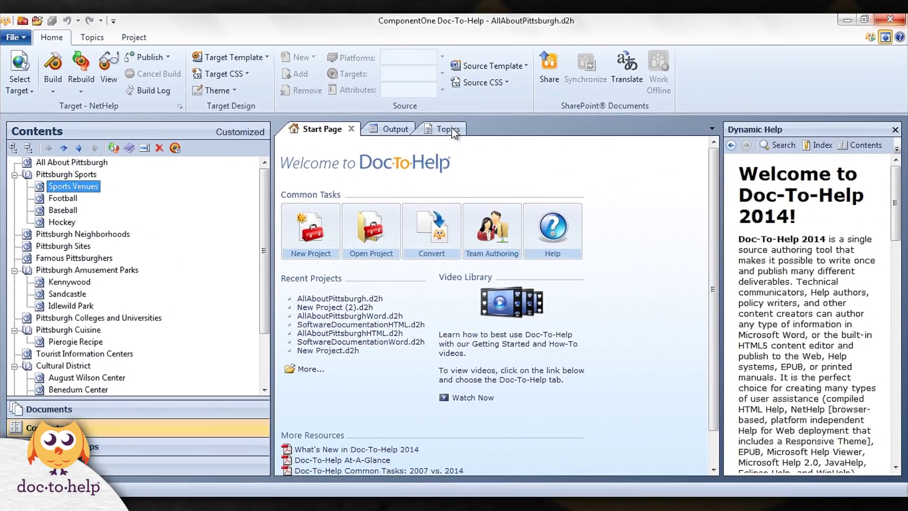
click(835, 32)
drag(341, 368, 199, 237)
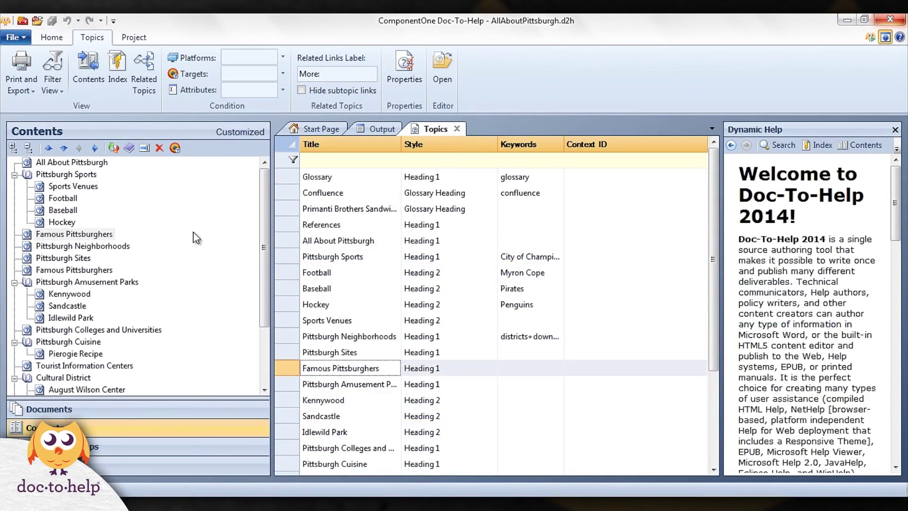
click(95, 149)
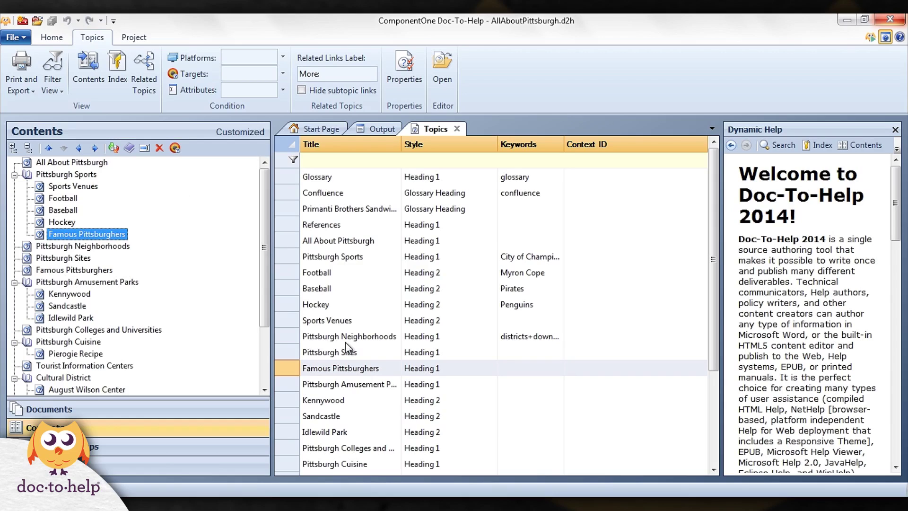
Regenerate the table of contents from document structure and confirm the rebuild
mouse_move(348, 348)
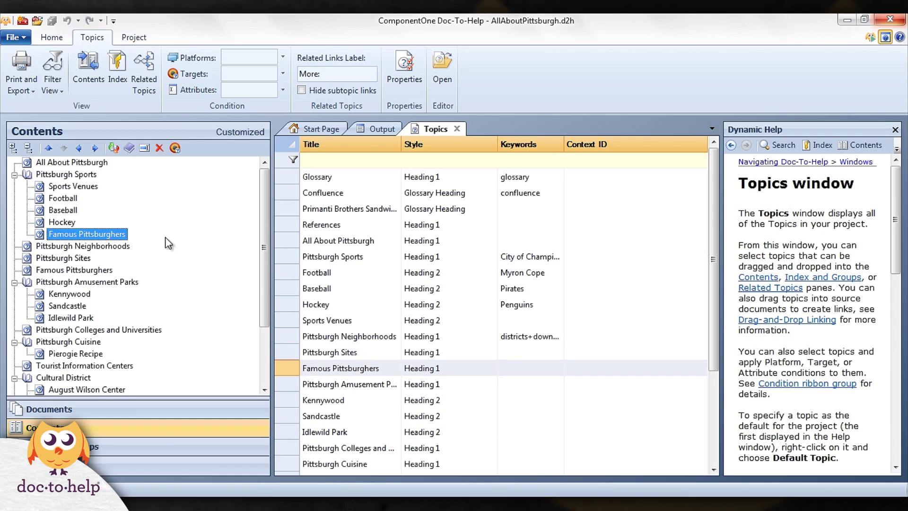
click(114, 148)
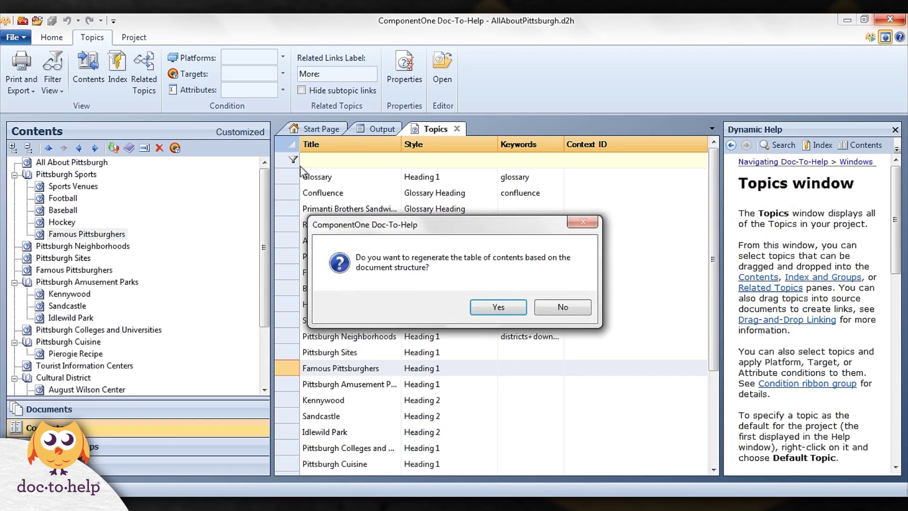
click(493, 306)
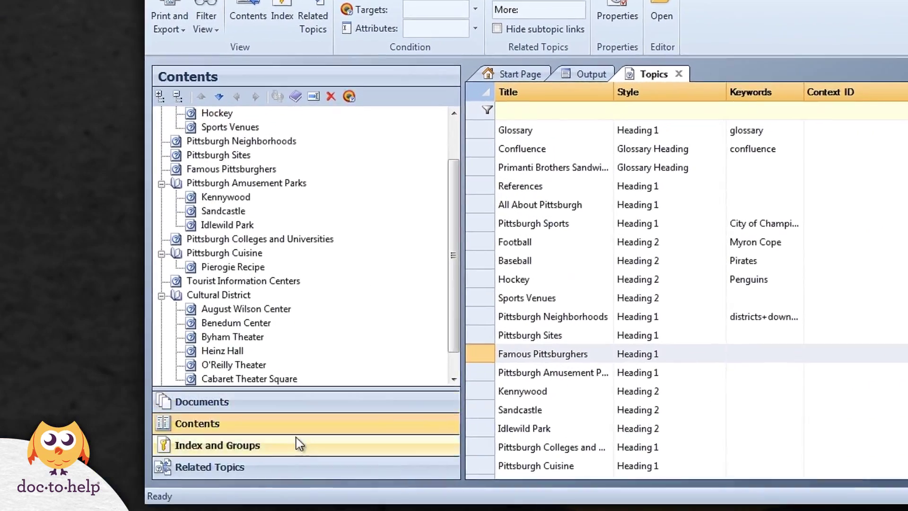
Create the index keyword 'sightseeing' and link the Pittsburgh Sites topic to it
click(298, 445)
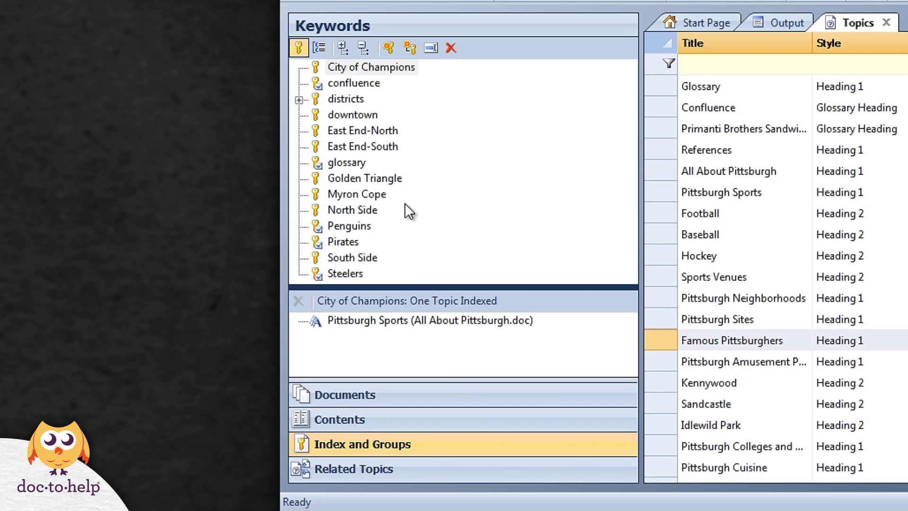
click(388, 47)
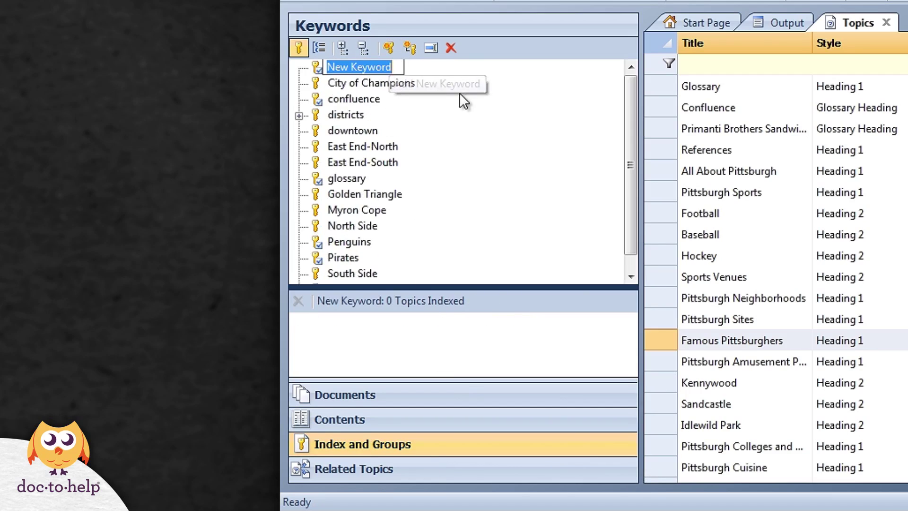
text(sightseeing)
key(Return)
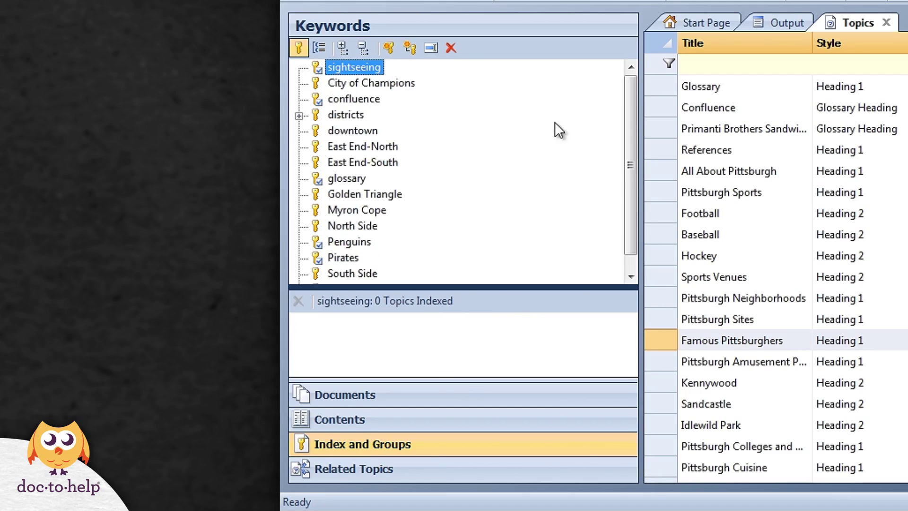
scroll(809, 213, down, 2)
drag(719, 223, 459, 337)
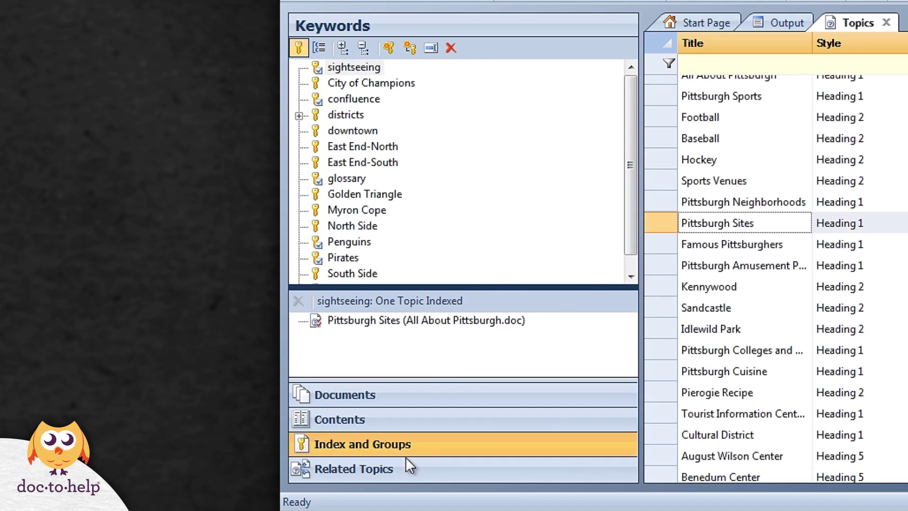
In Related Topics, enlarge the lower list and add Famous Pittsburghers to Pittsburgh Sports
click(396, 468)
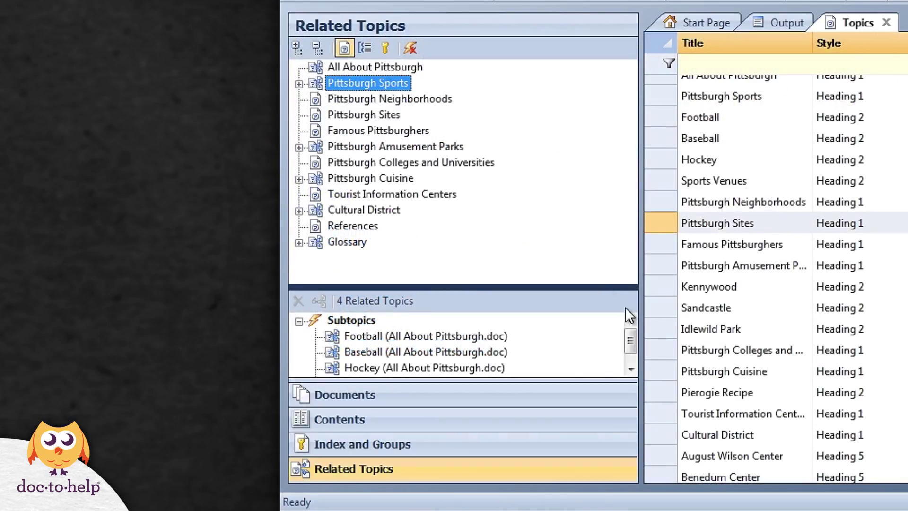
drag(598, 286, 599, 232)
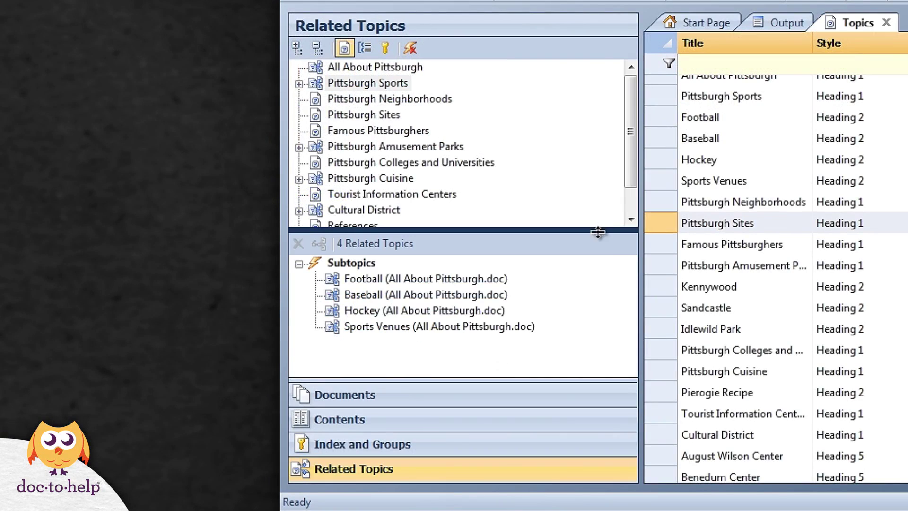
drag(766, 243, 546, 356)
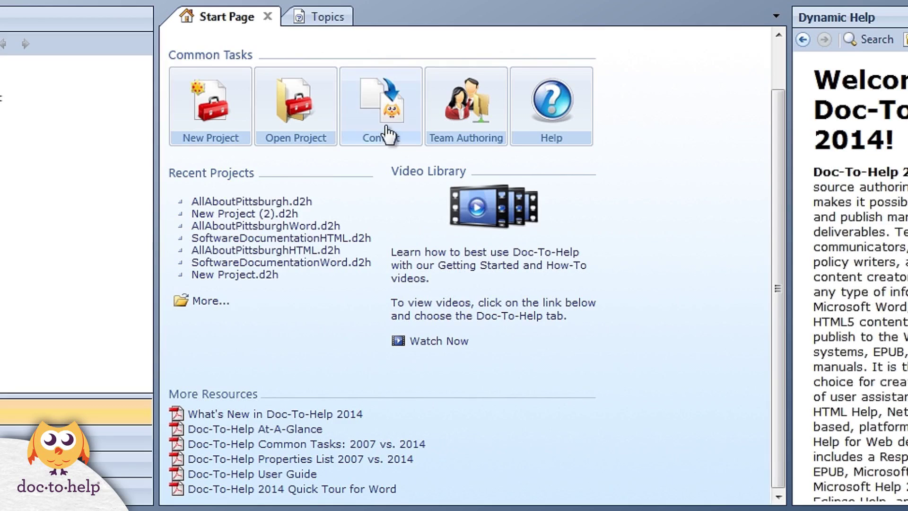
Hide the Document column in the Topics grid
click(323, 16)
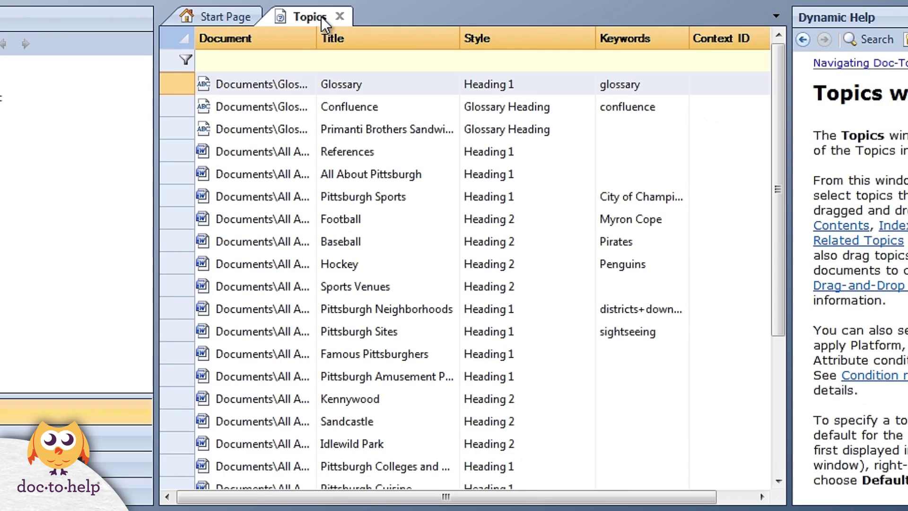
drag(274, 40, 393, 41)
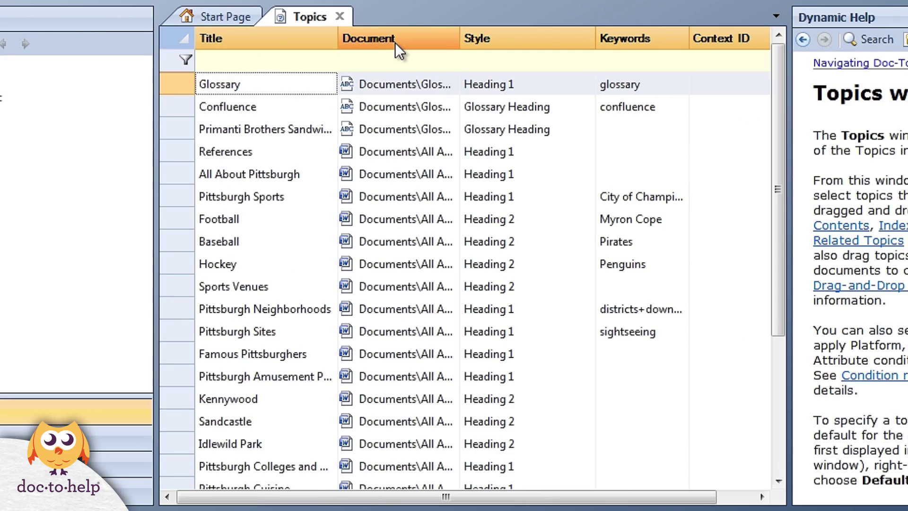
right_click(395, 41)
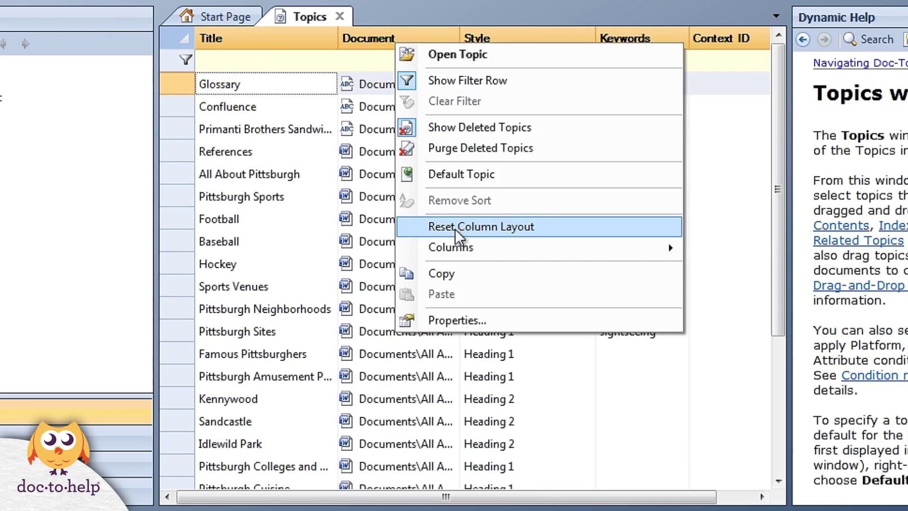
mouse_move(458, 251)
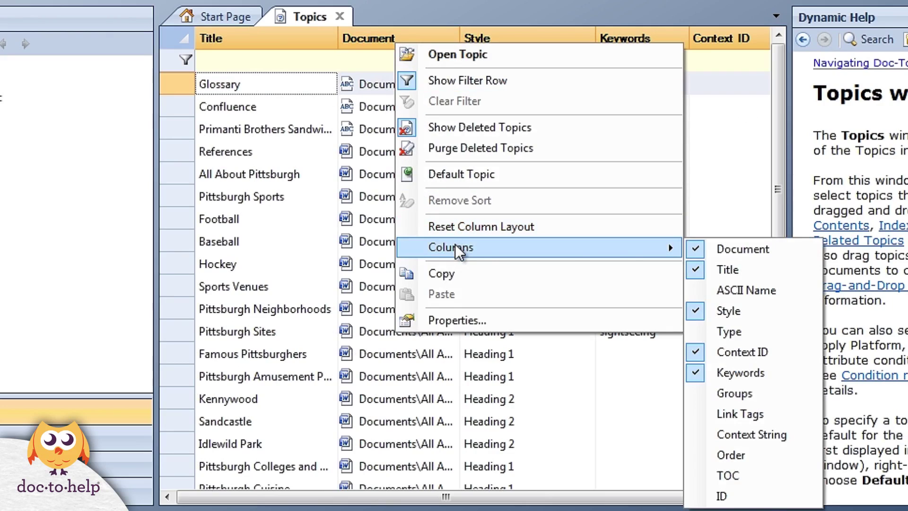
click(718, 254)
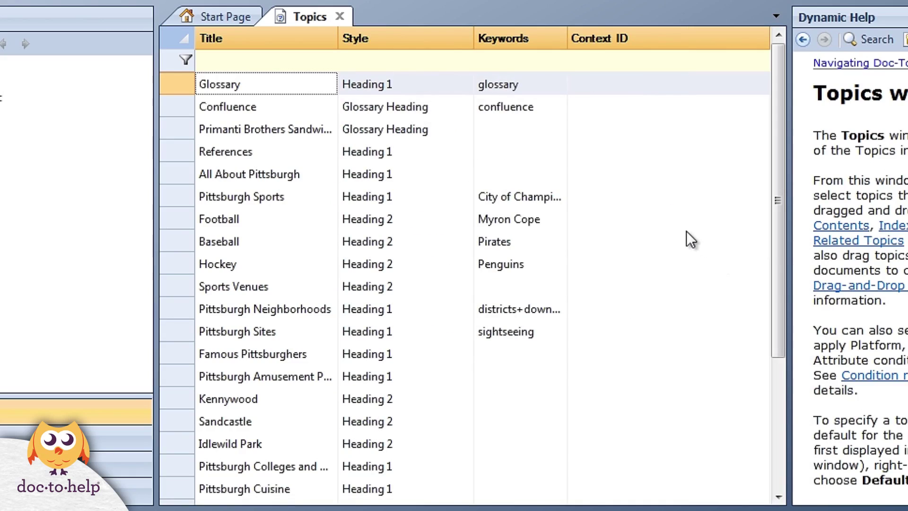
Give the Glossary topic Context ID 101 and build the current help target
click(583, 84)
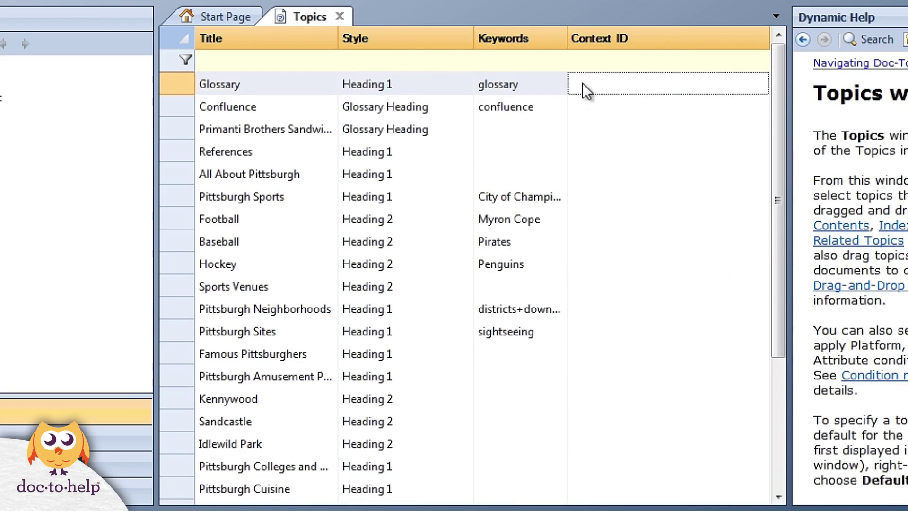
click(583, 83)
text(101)
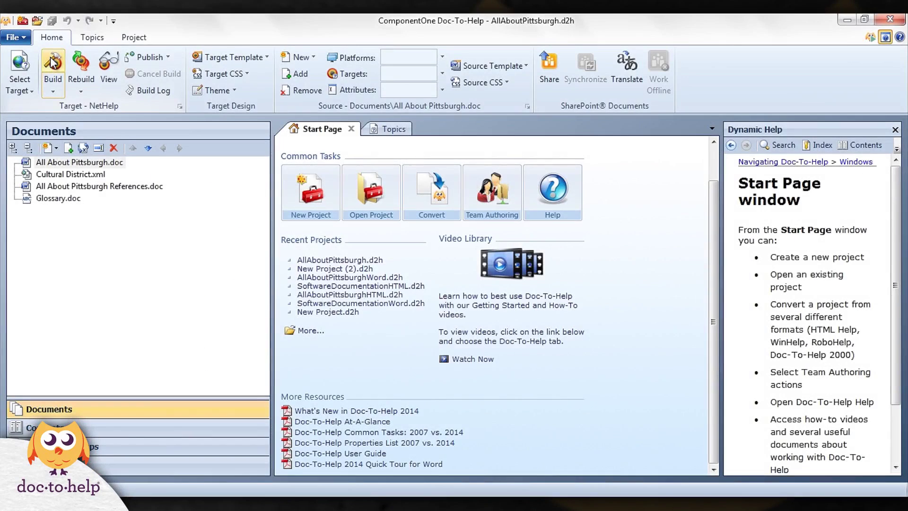
click(53, 66)
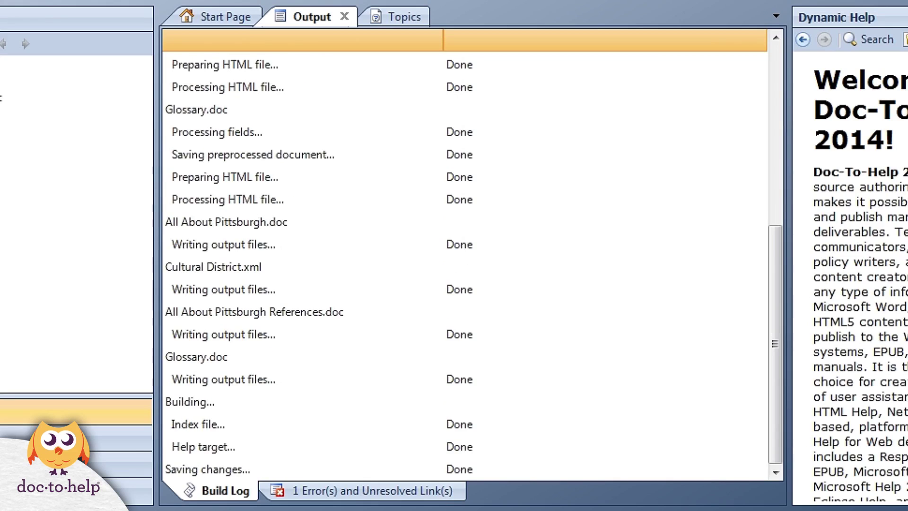
Skip viewing the build, trace the Lord Stanley's Cup unresolved link to Hockey, then close Word
click(564, 245)
click(325, 492)
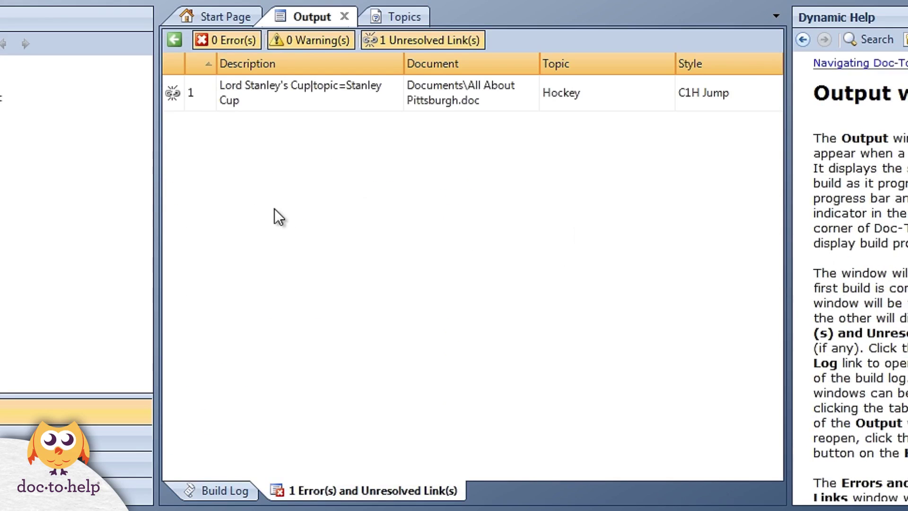
click(277, 101)
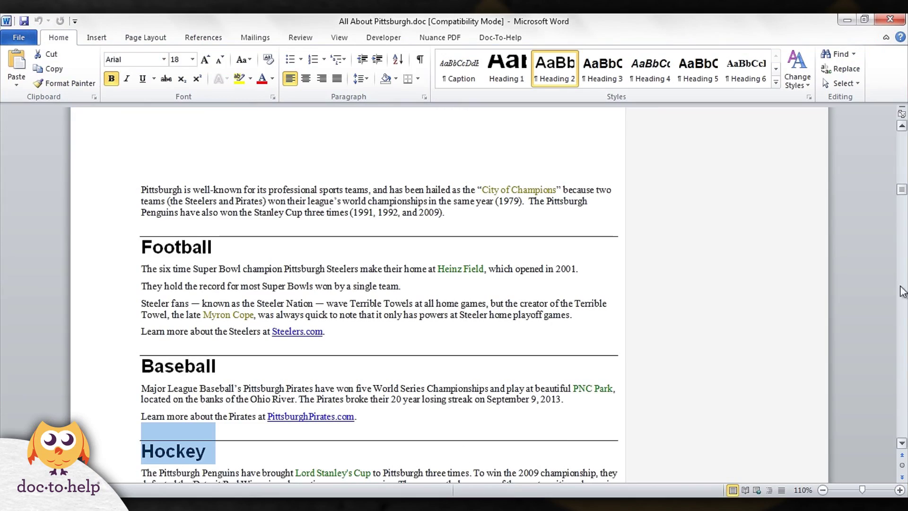
click(902, 444)
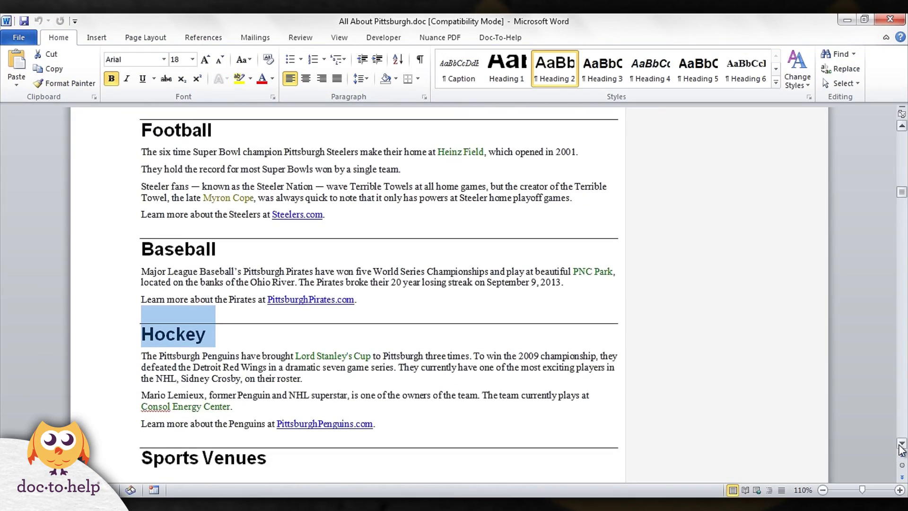
click(890, 19)
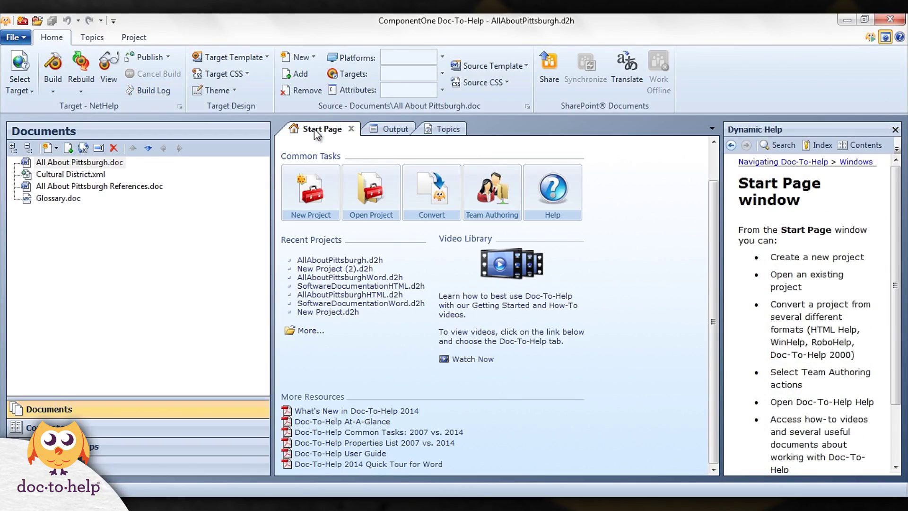
Open Cultural District.xml in the Content Editor and show Dynamic Help beside it
click(74, 174)
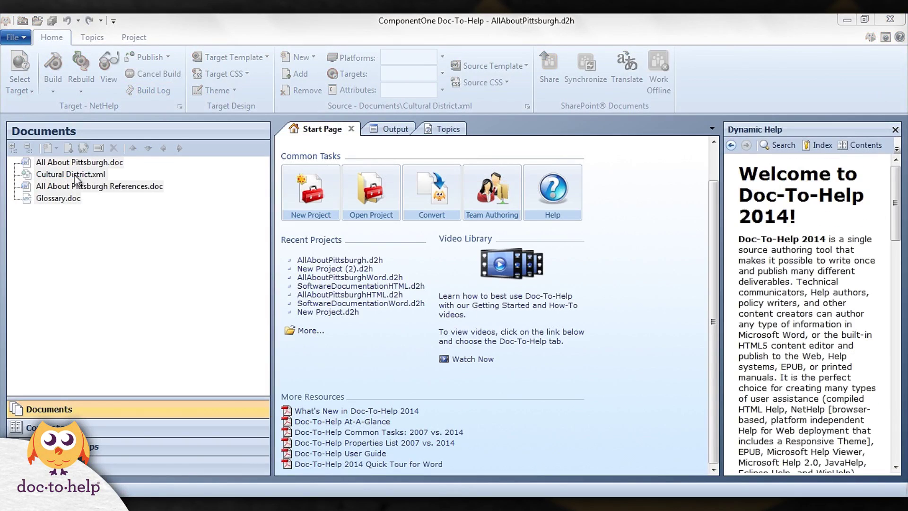
double_click(75, 176)
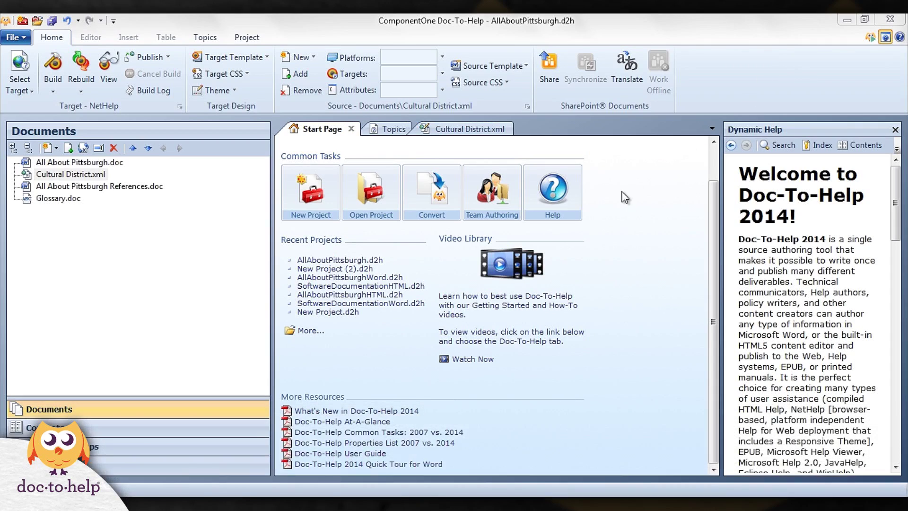
click(625, 198)
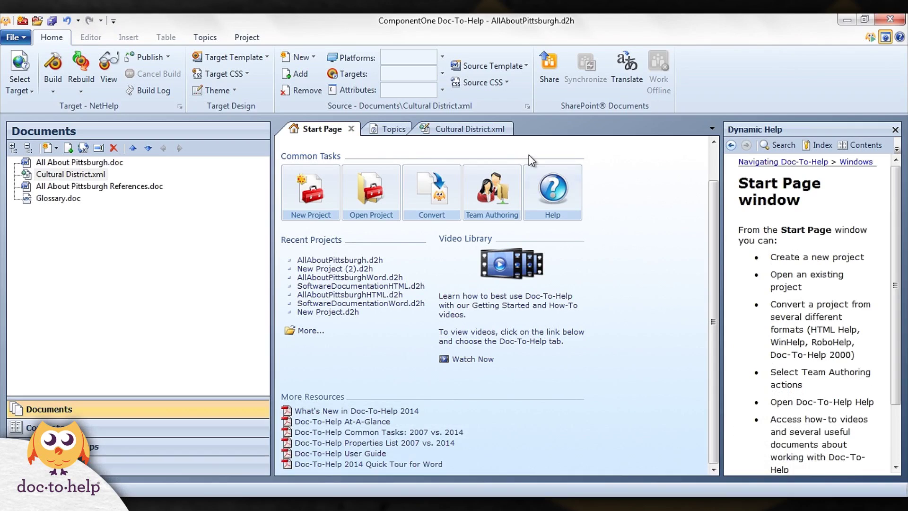
click(481, 129)
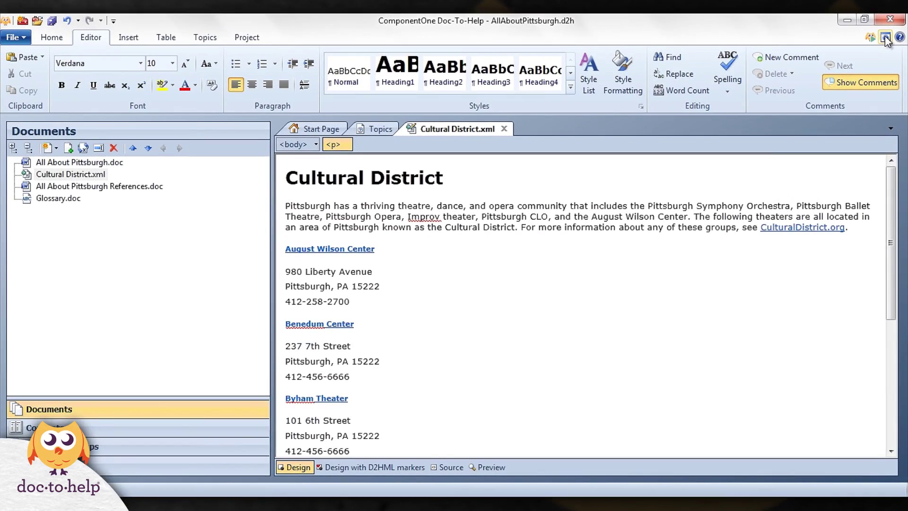
click(886, 39)
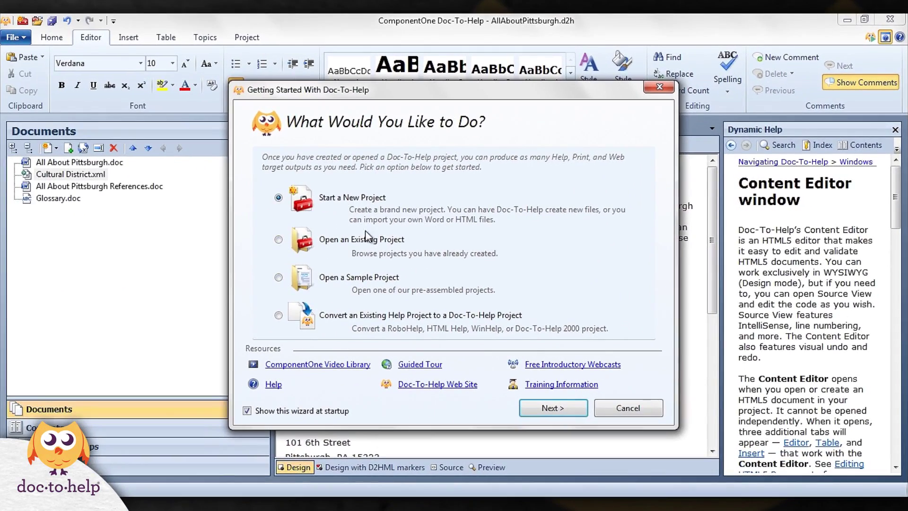
Start a new project named Pittsburgh and continue to the Import Settings step
click(551, 407)
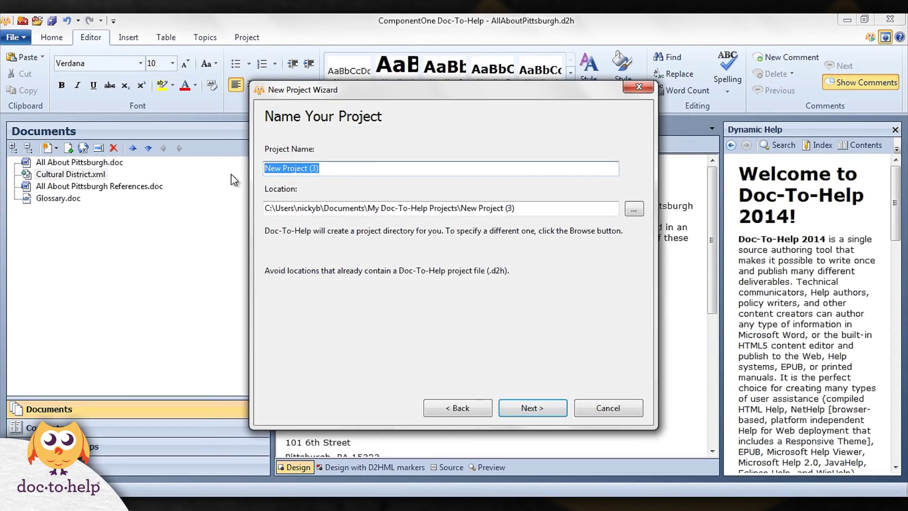
text(Pittsburgh)
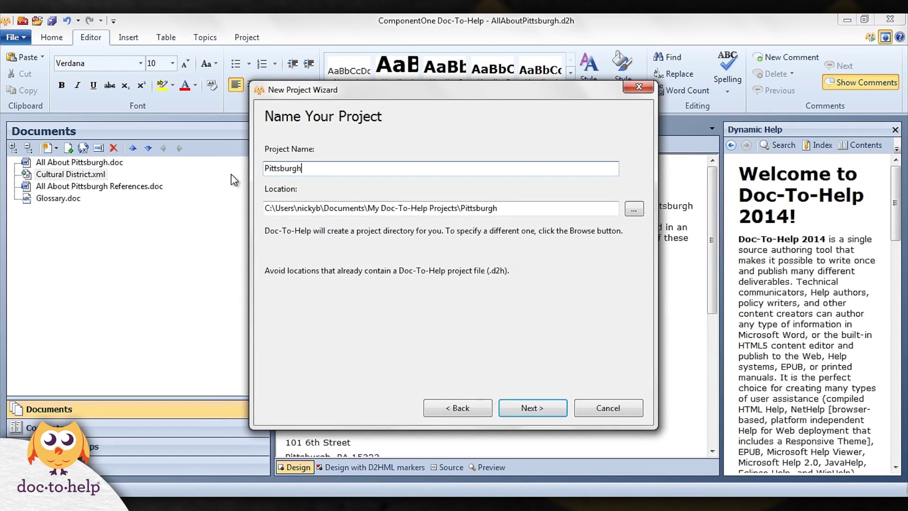
click(546, 407)
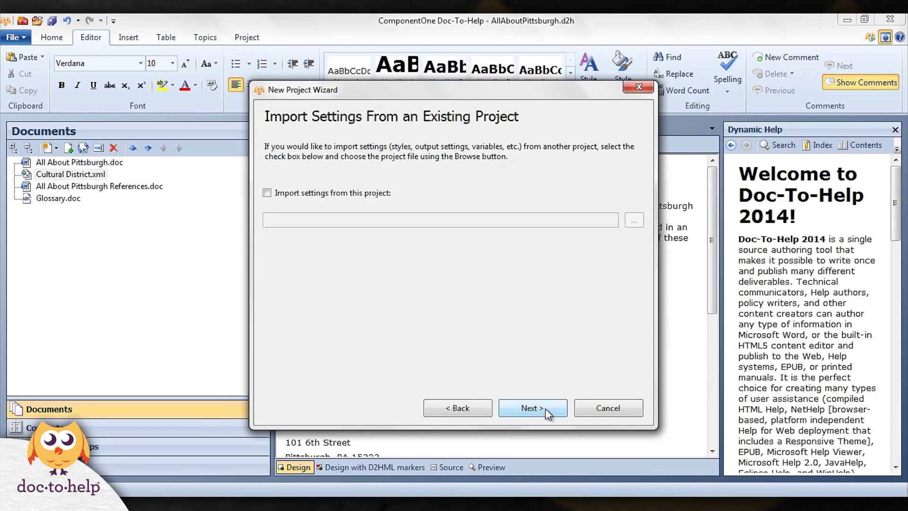